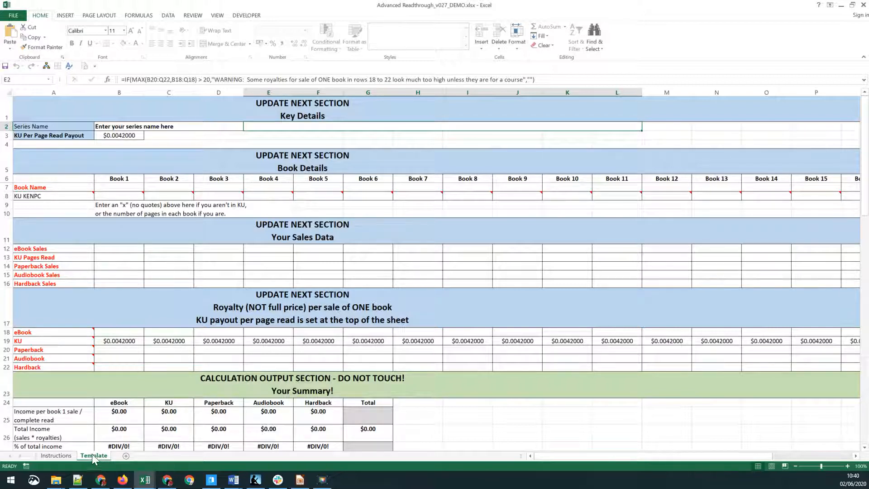
# Step: Duplicate the Template sheet after the original and rename the copy as Video 3
pyautogui.moveTo(88, 455); pyautogui.dragTo(119, 457)
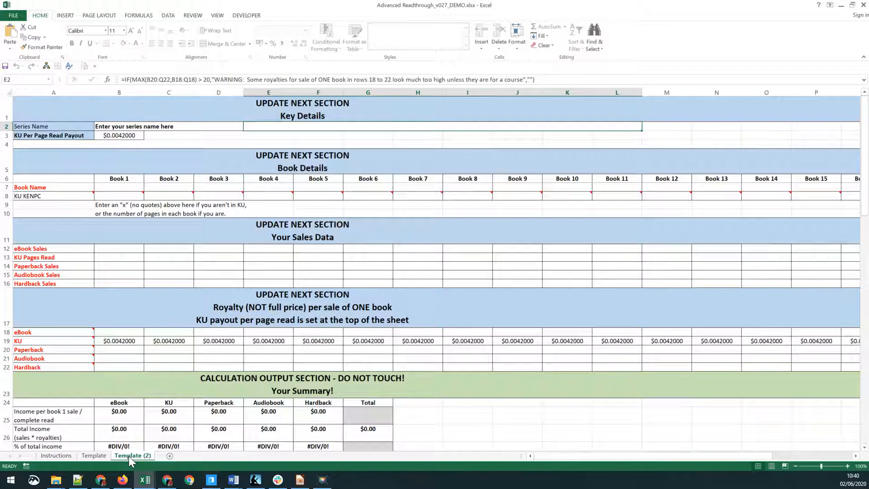
pyautogui.doubleClick(130, 456)
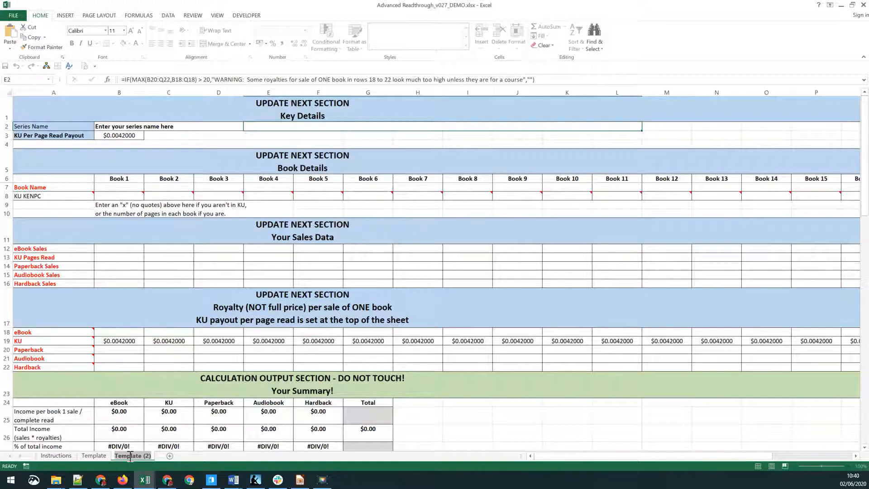
pyautogui.write('Video 3')
pyautogui.press('Return')
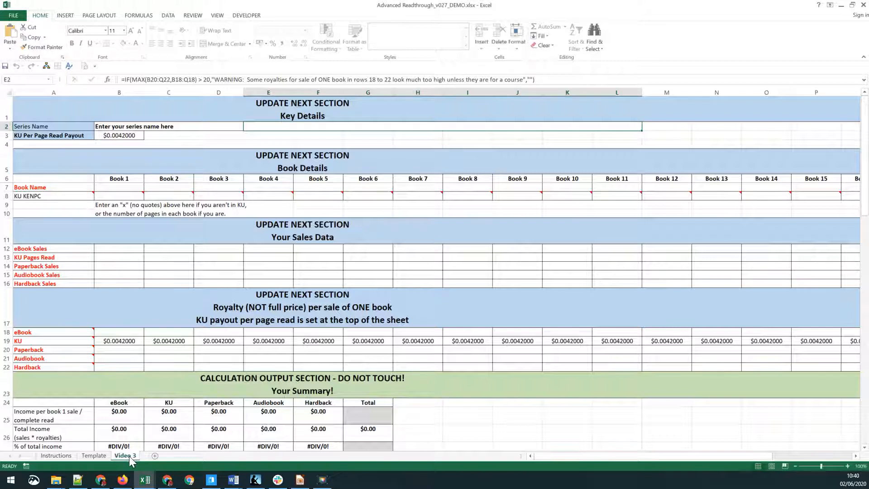
# Step: Create another copy of the Template sheet within the same workbook, placed before Template
pyautogui.rightClick(96, 454)
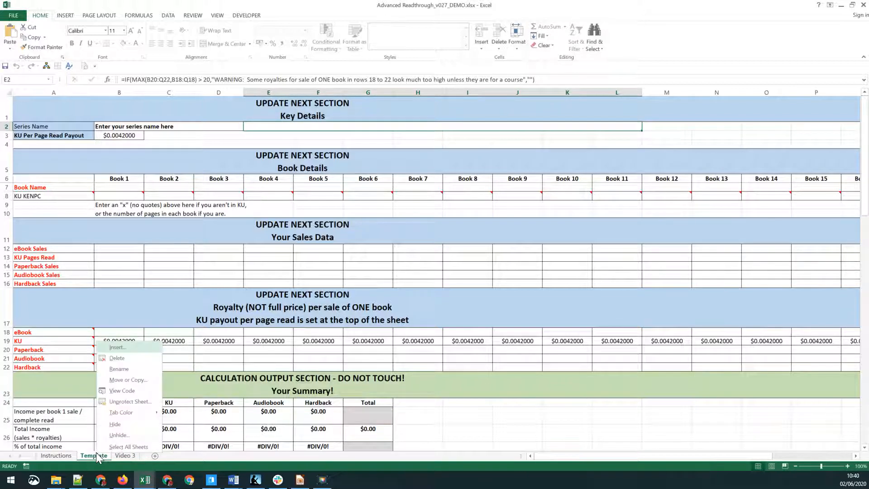
pyautogui.click(136, 381)
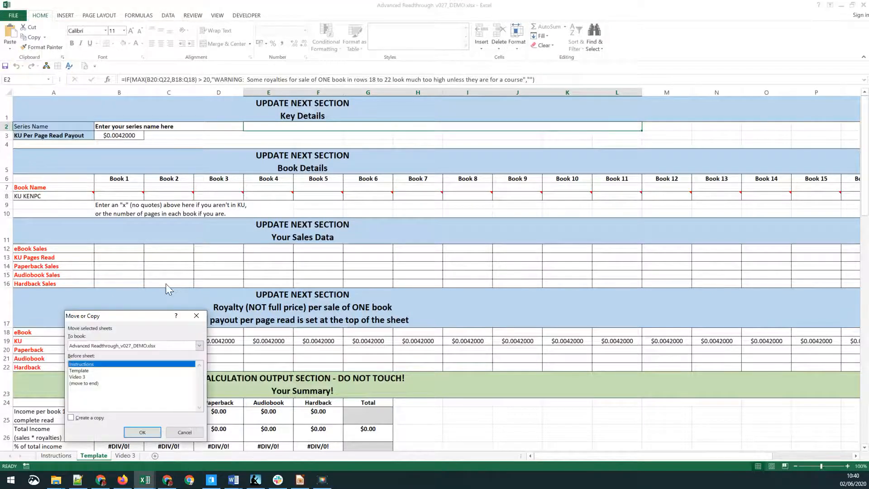
pyautogui.click(71, 418)
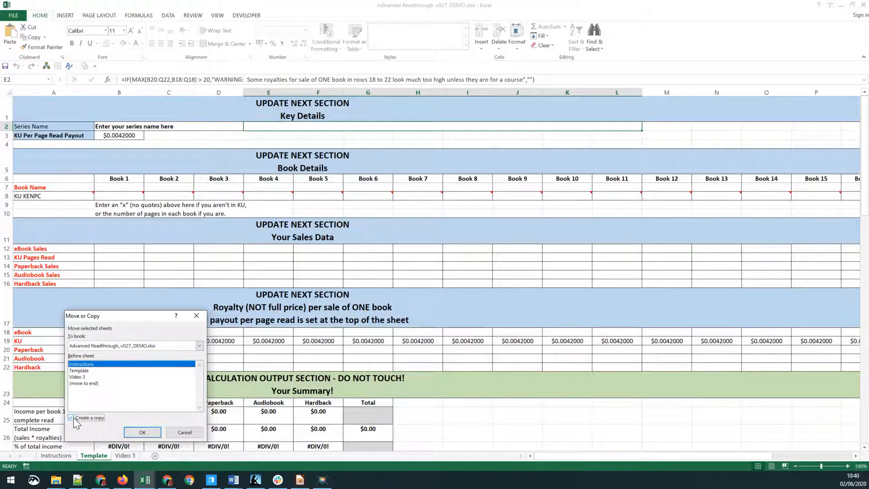
pyautogui.click(86, 370)
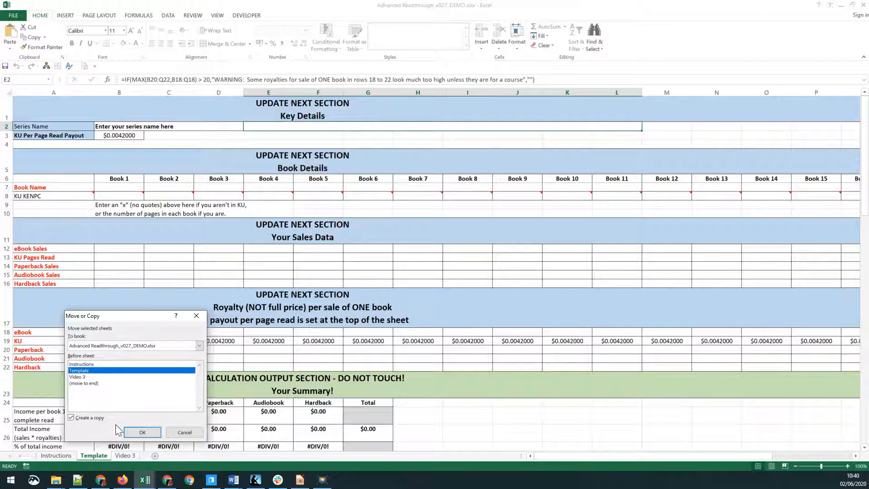
pyautogui.click(144, 432)
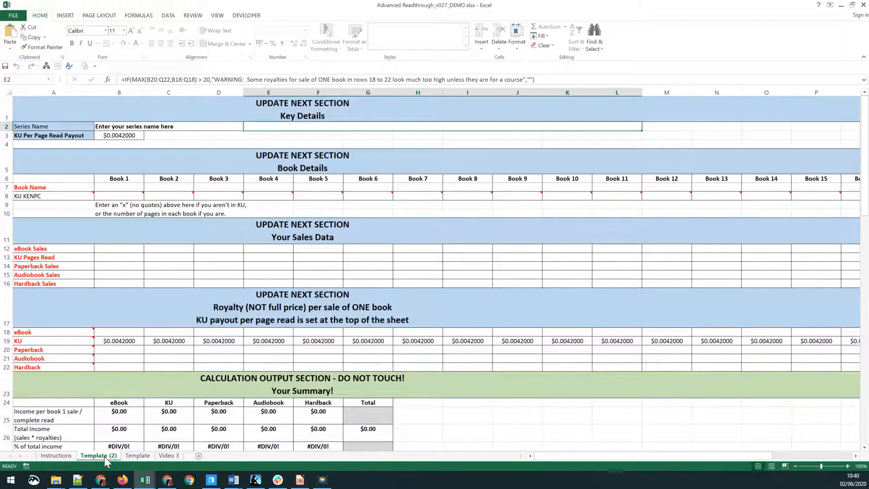
# Step: Delete the Template (2) sheet permanently
pyautogui.rightClick(104, 457)
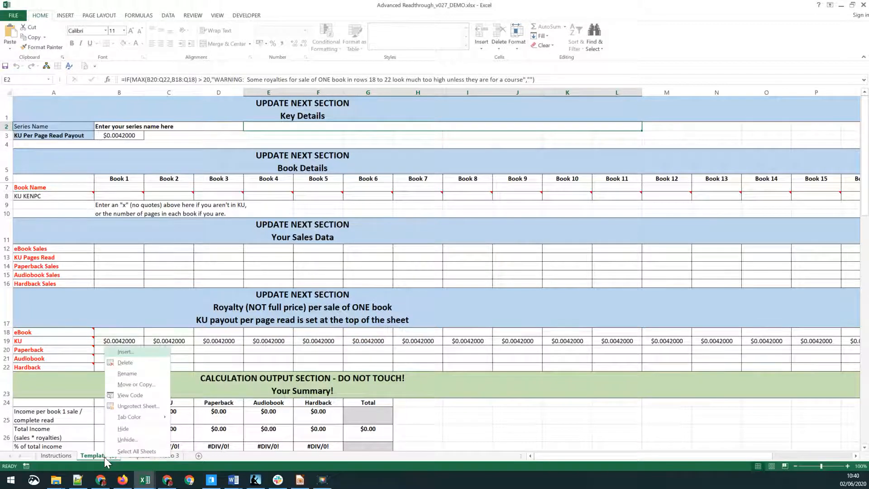
pyautogui.click(140, 362)
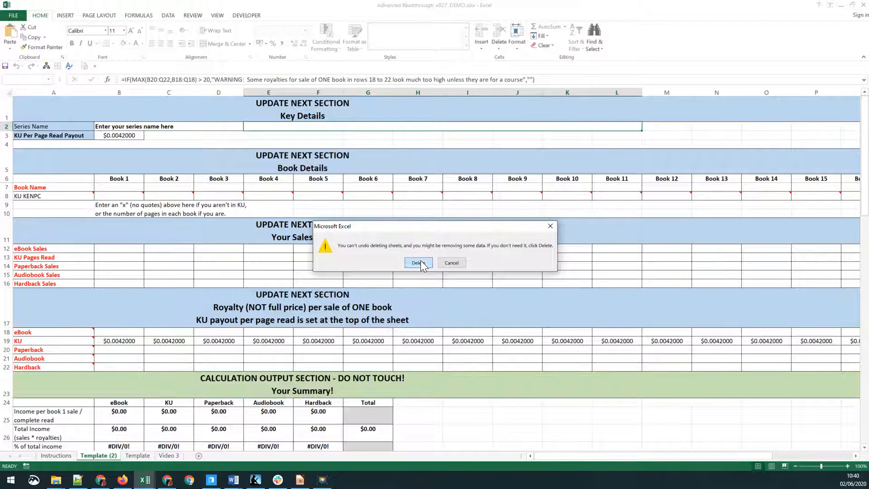
pyautogui.click(419, 264)
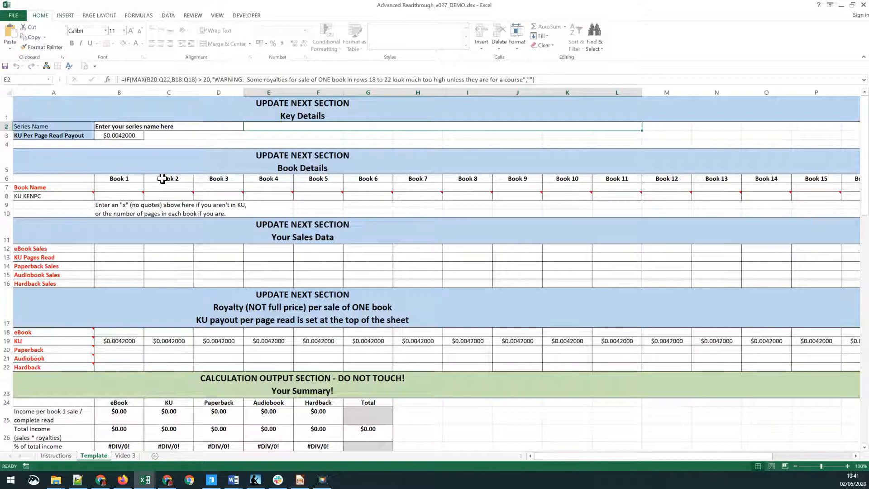
# Step: Examine the Template sheet's input cells for series name, KU payout, book details, sales data and royalties per sale
pyautogui.click(120, 127)
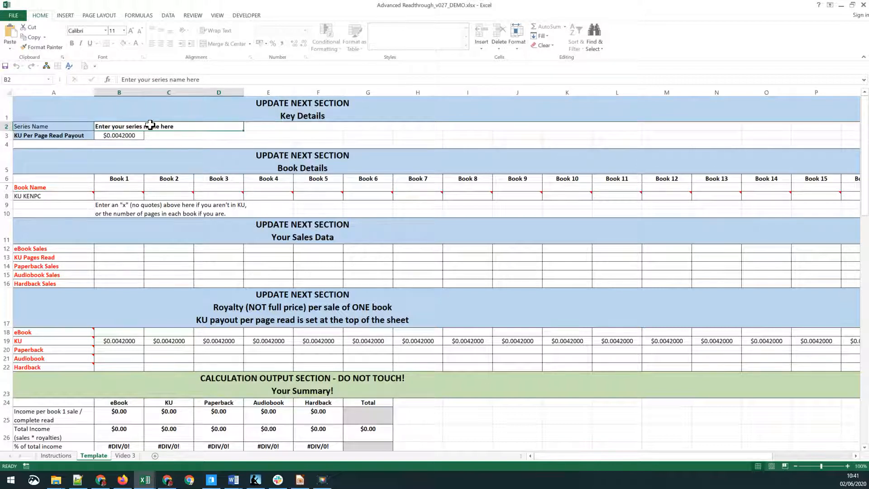
pyautogui.click(111, 135)
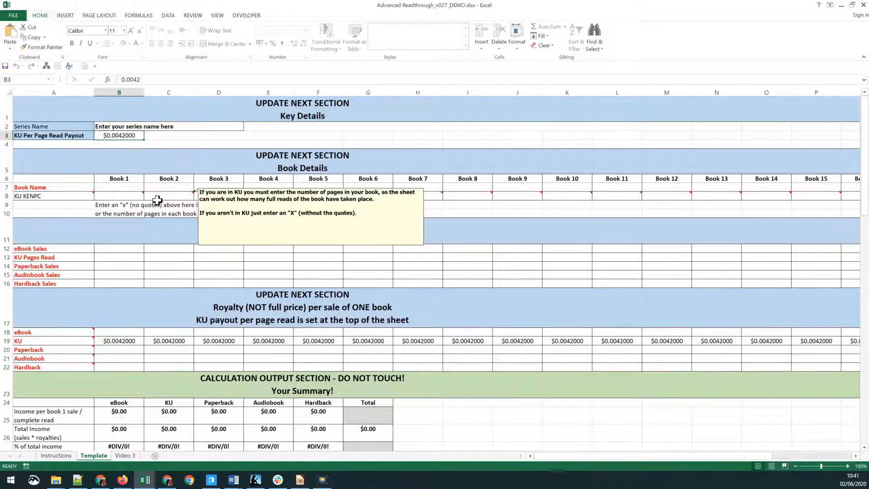
pyautogui.moveTo(169, 191)
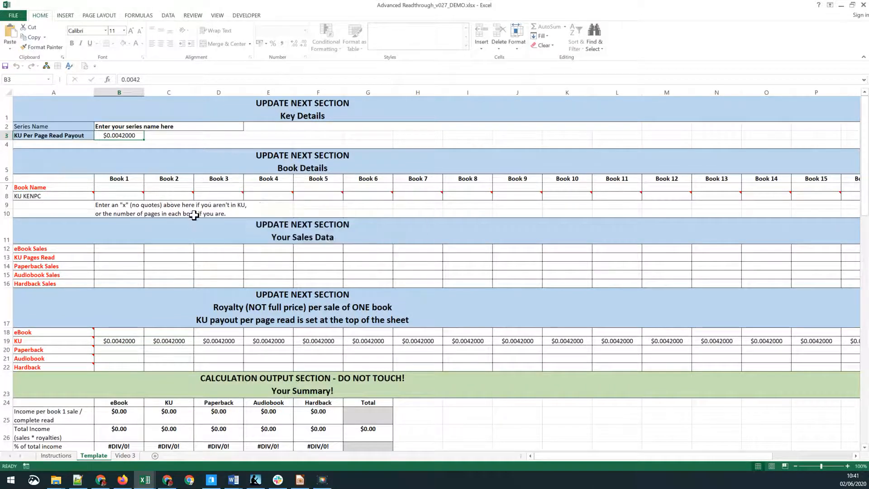
pyautogui.click(114, 187)
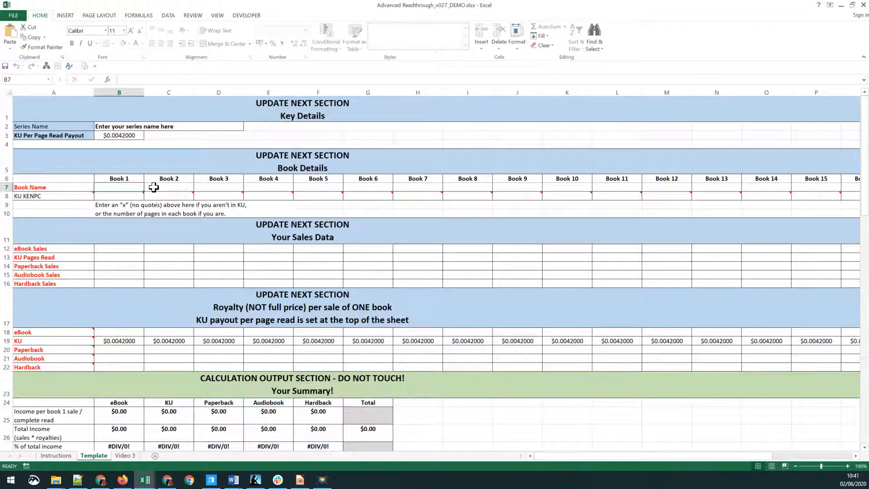
pyautogui.click(108, 197)
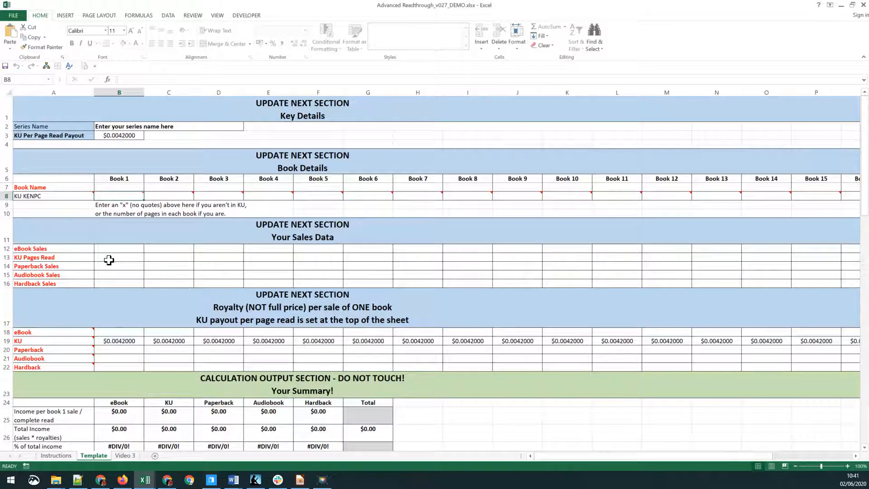
pyautogui.click(123, 250)
pyautogui.moveTo(123, 250); pyautogui.dragTo(119, 275)
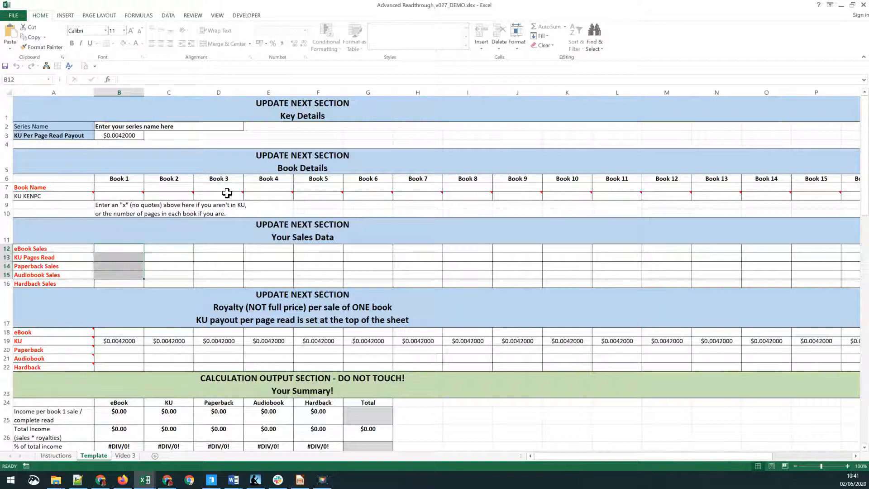
pyautogui.click(114, 248)
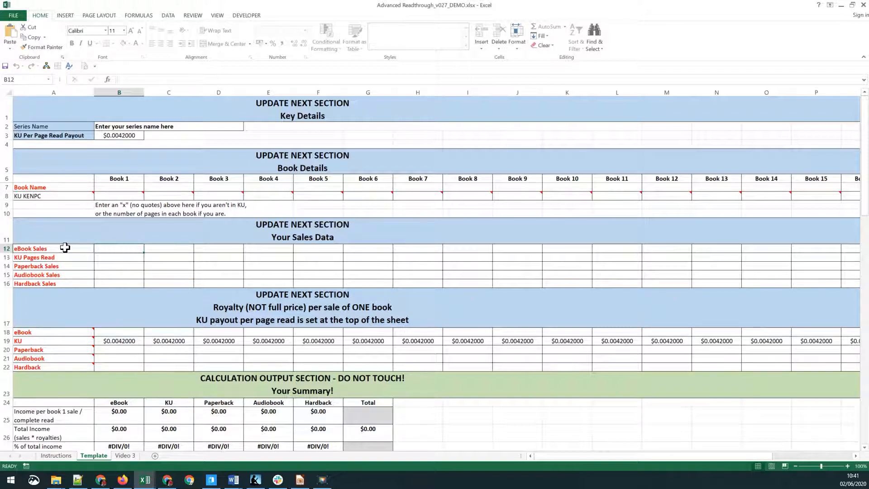
pyautogui.click(2, 248)
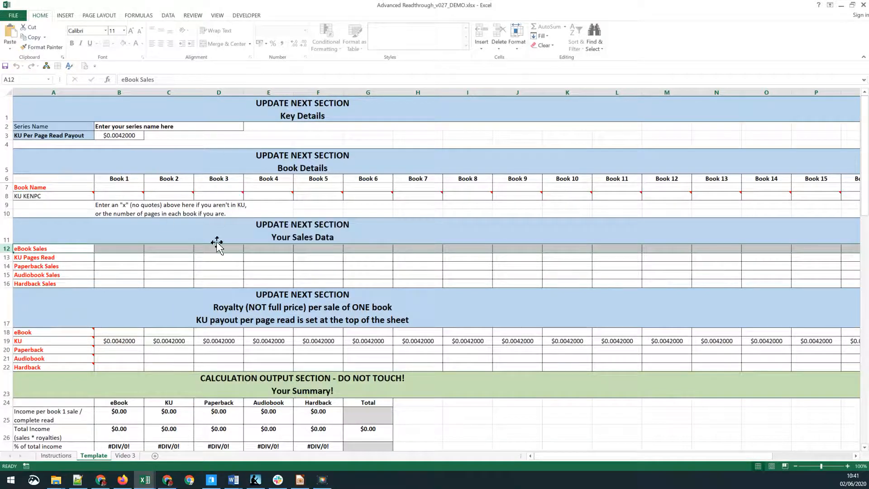
pyautogui.click(114, 334)
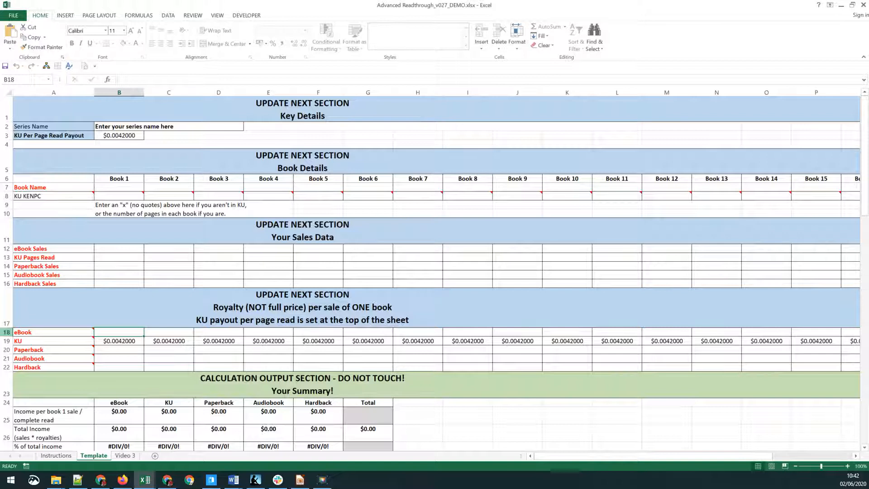
pyautogui.hotkey('alt', 'Tab')
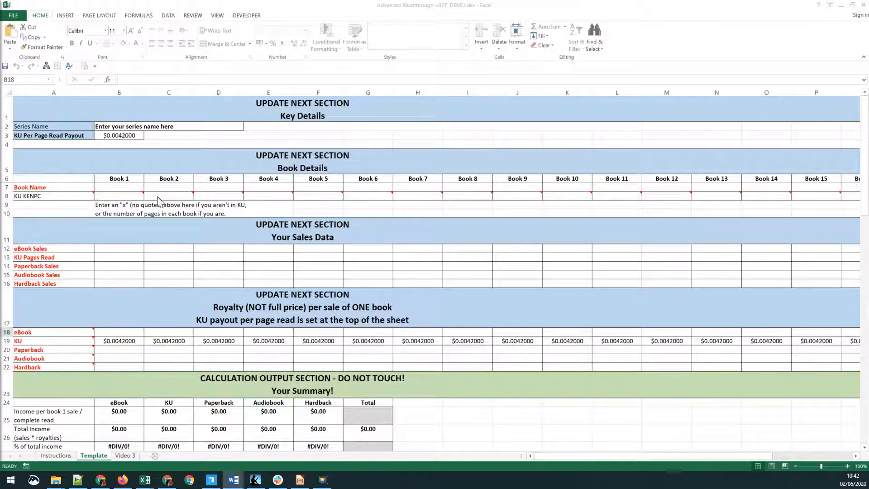
pyautogui.hotkey('alt', 'Tab')
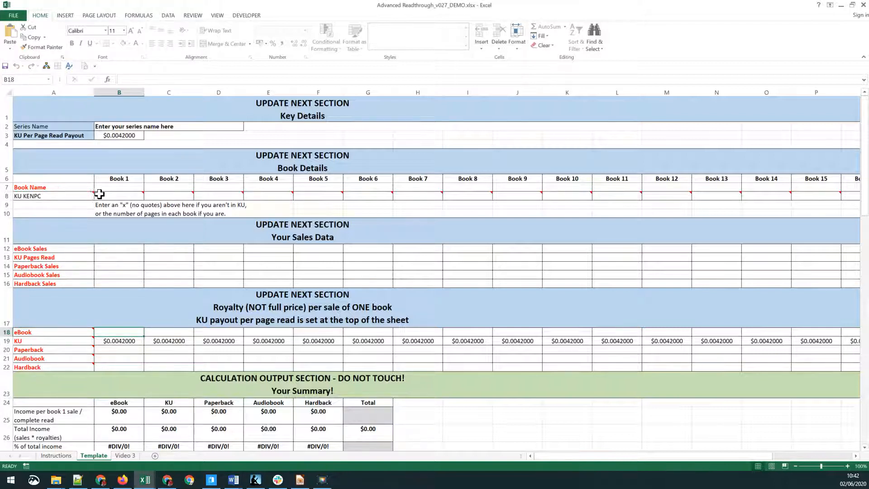
pyautogui.moveTo(80, 194)
pyautogui.moveTo(66, 333)
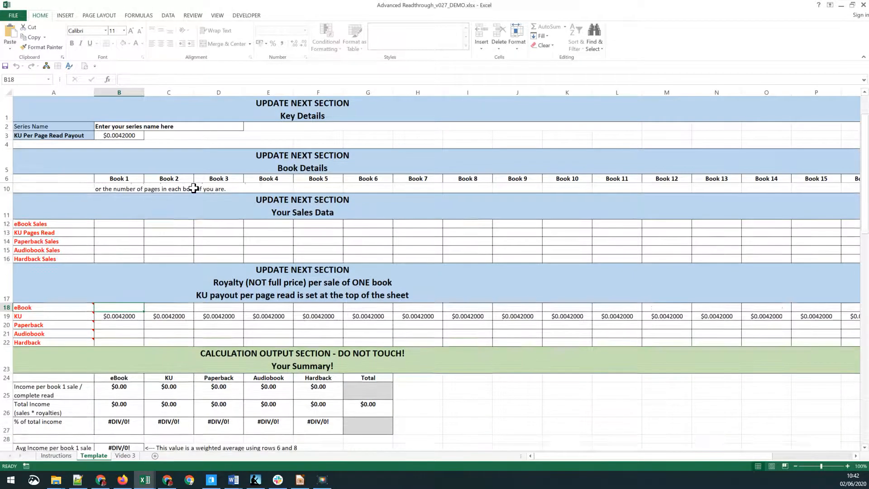
# Step: Try to edit the protected formula in cell B46, Book 1's KU income in the sell-through section, and return to the sheet's start
pyautogui.scroll(-4, 195, 188)
pyautogui.scroll(-5, 191, 191)
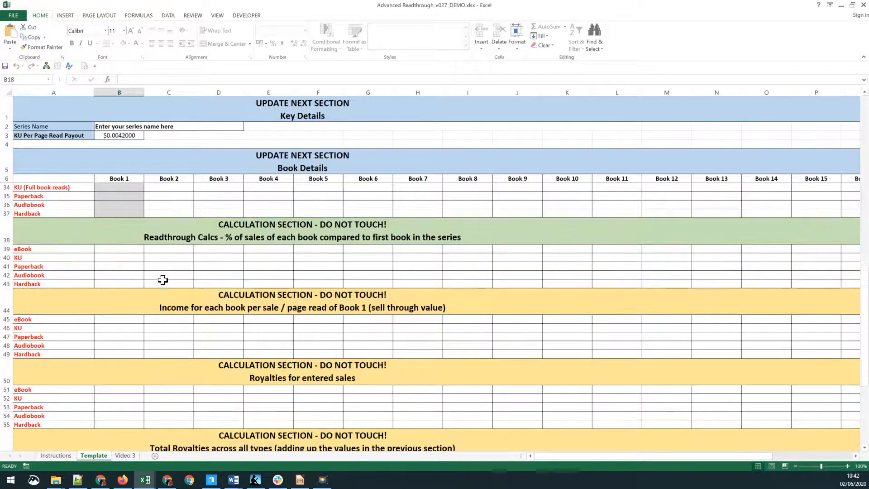
pyautogui.click(130, 325)
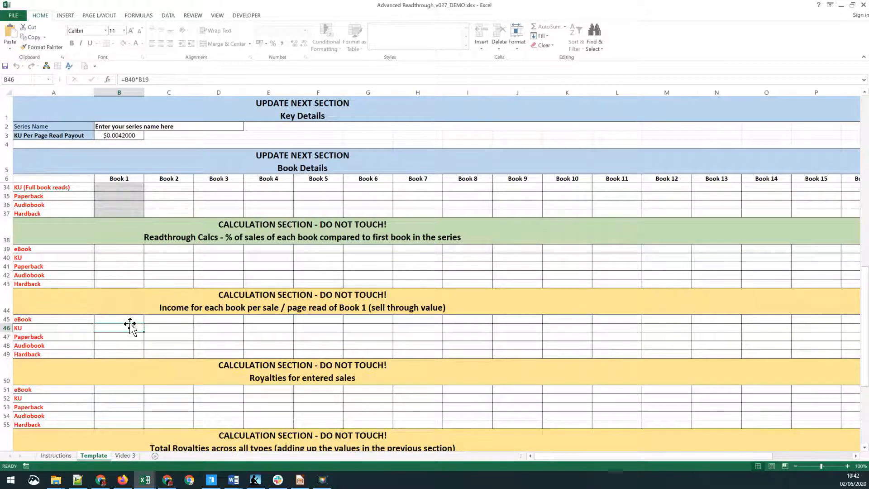
pyautogui.doubleClick(130, 324)
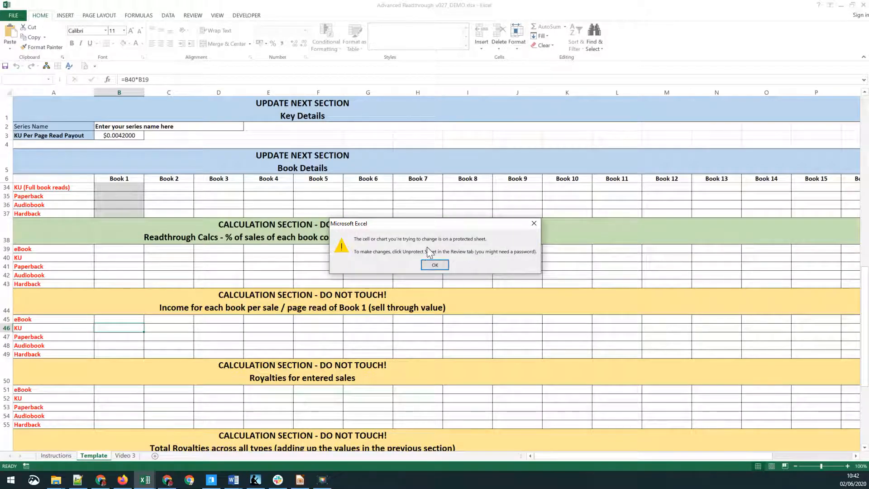
pyautogui.click(437, 267)
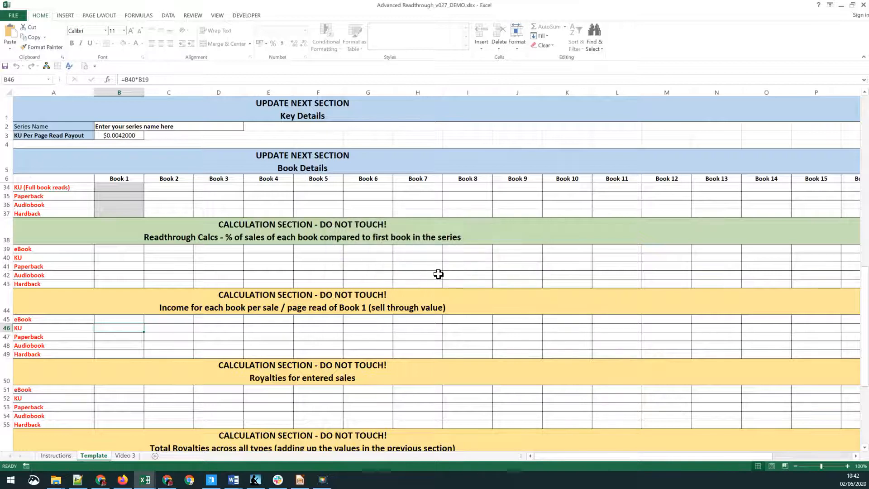
pyautogui.hotkey('ctrl', 'Home')
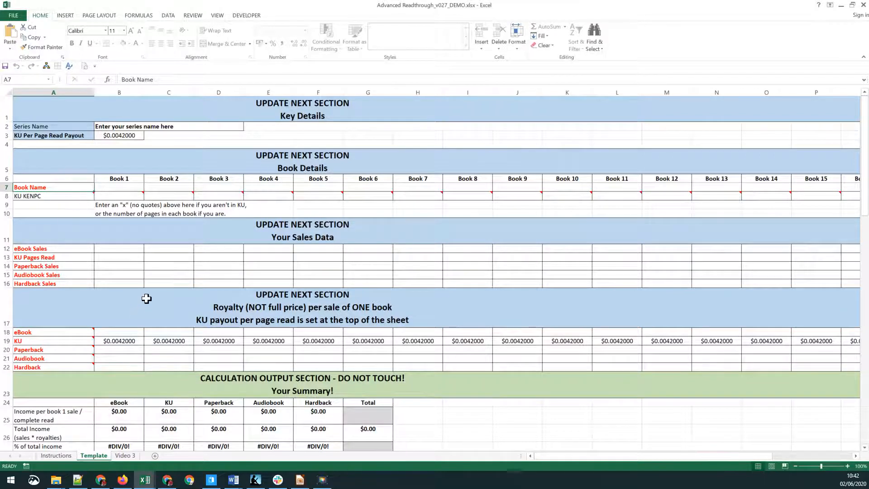
# Step: Enter Wanderer as the Book 1 name and x as its KU KENPC
pyautogui.click(121, 248)
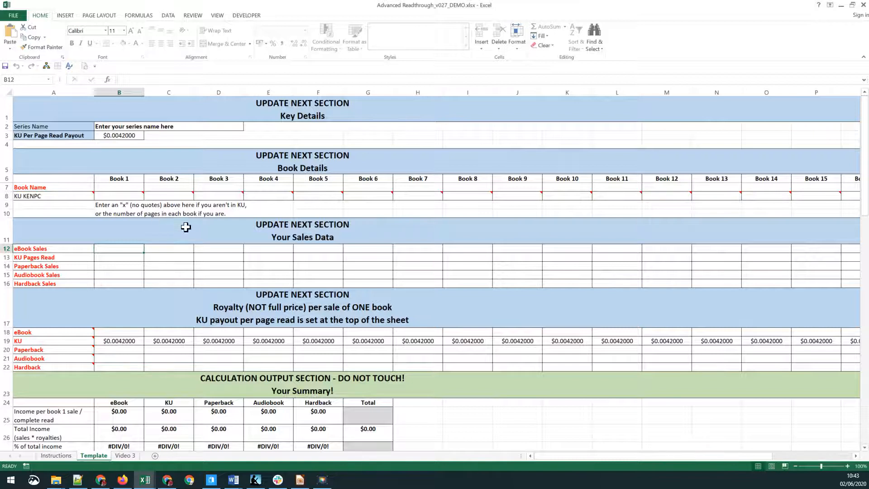
pyautogui.click(114, 187)
pyautogui.write('Wanderer')
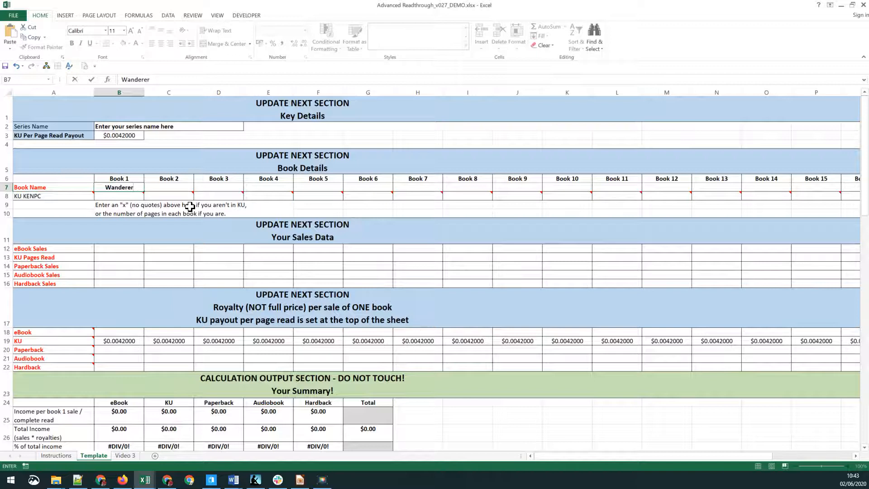
pyautogui.press('Return')
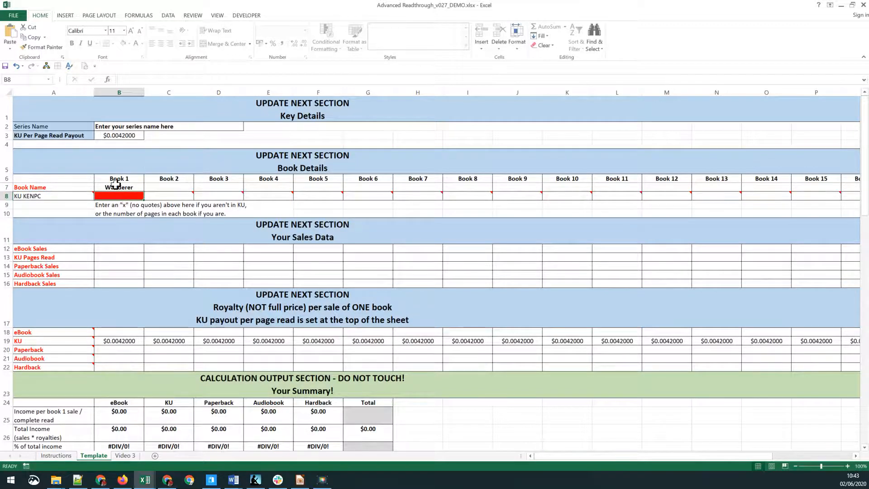
pyautogui.moveTo(119, 194)
pyautogui.write('x')
pyautogui.press('Return')
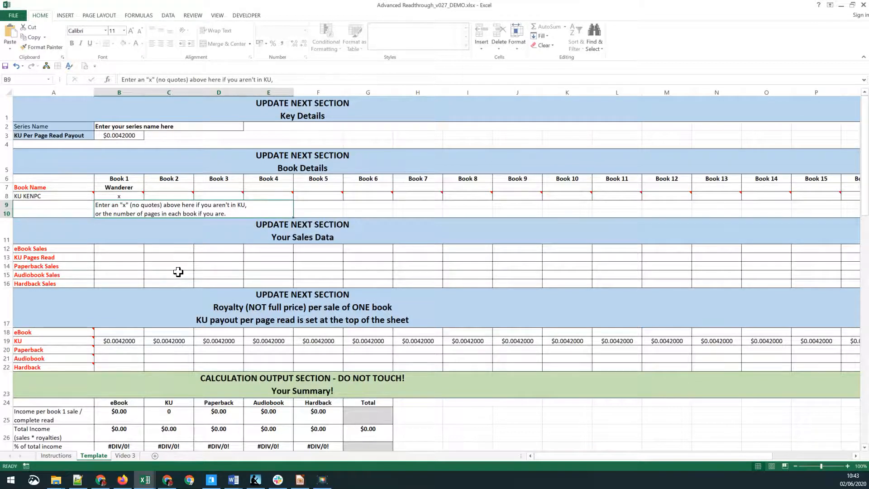
# Step: Enter 500 eBook sales and an eBook royalty of 1 for Book 1
pyautogui.click(114, 248)
pyautogui.write('500')
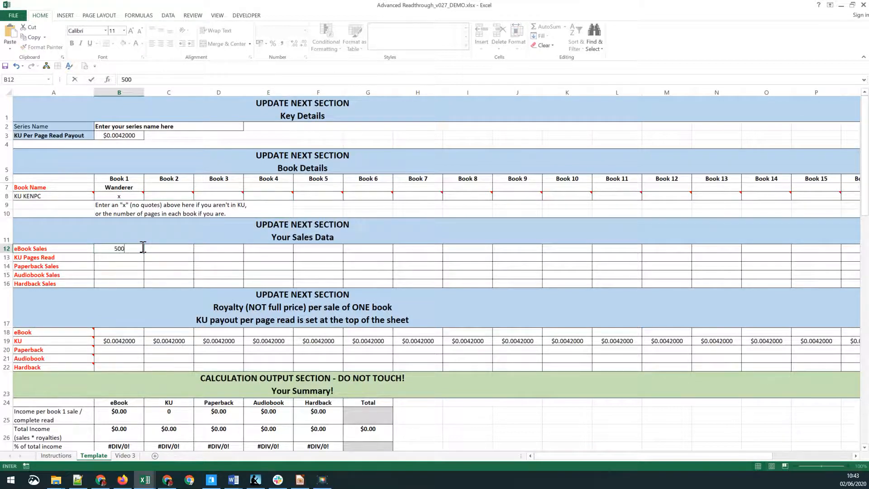
pyautogui.press('Return')
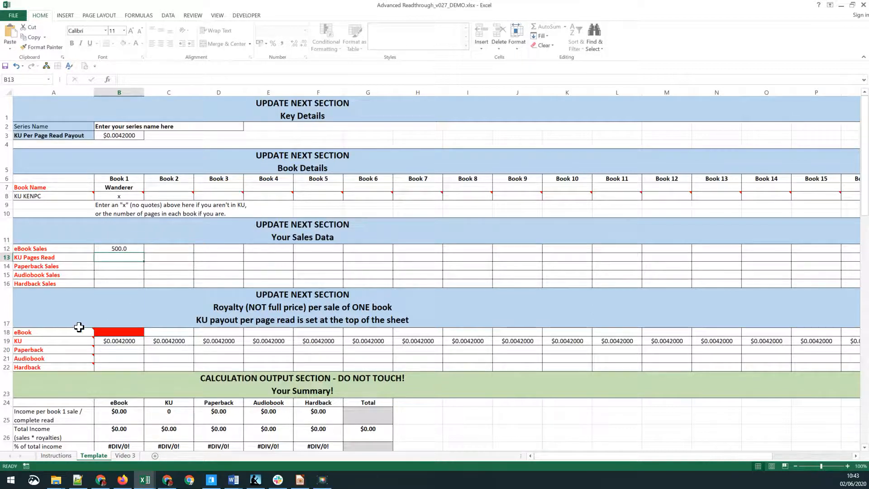
pyautogui.click(120, 332)
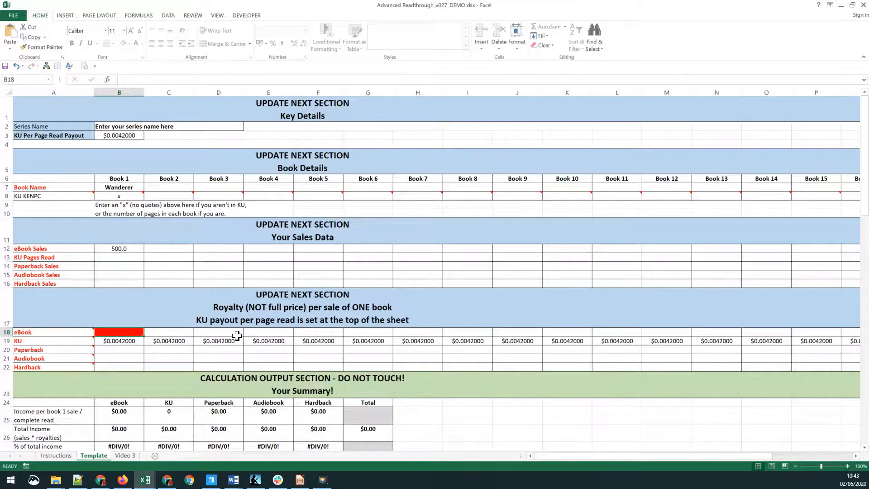
pyautogui.write('1')
pyautogui.press('Return')
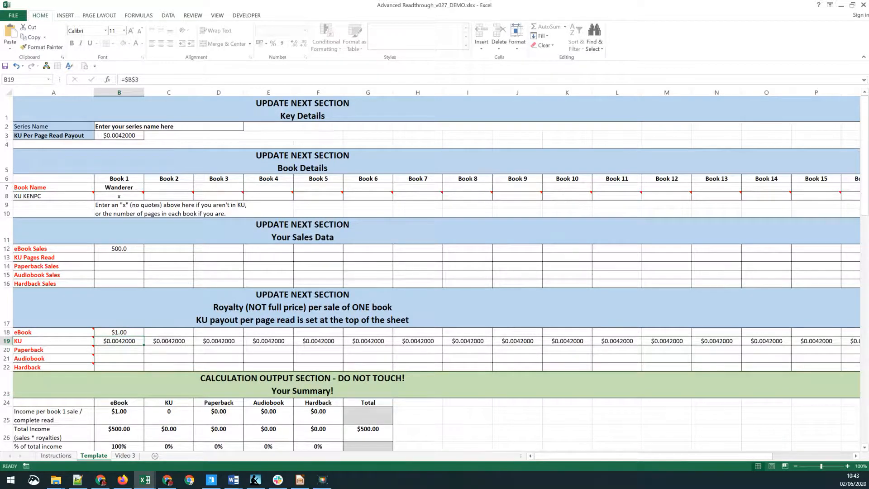
pyautogui.hotkey('alt', 'Tab')
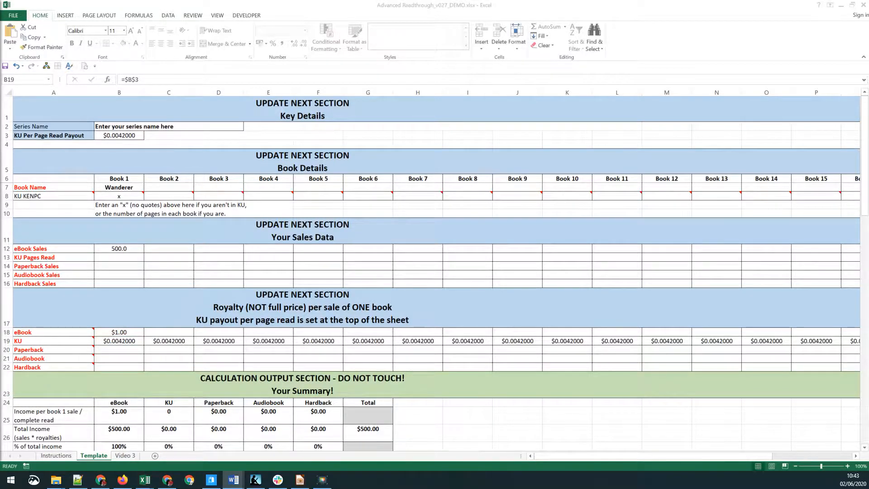